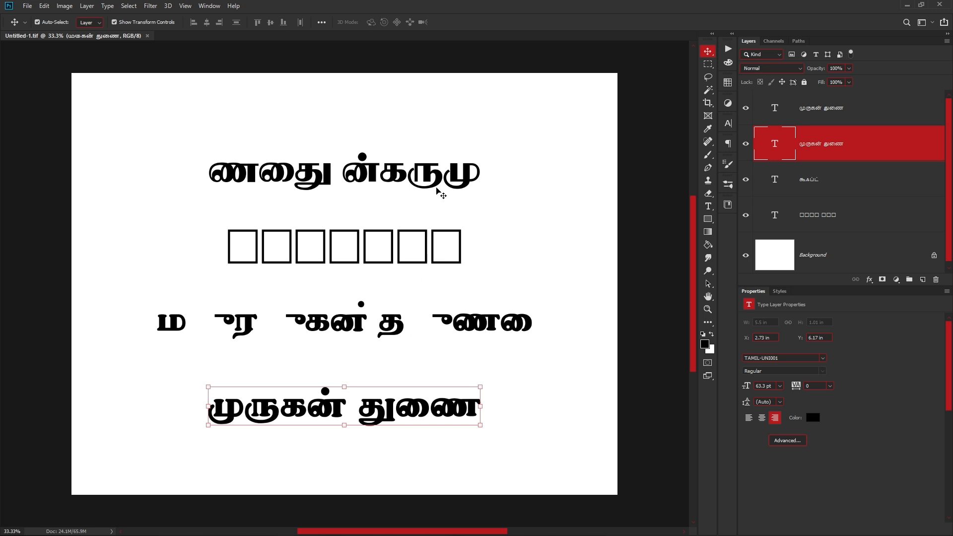
# Test typing the letters ளூளூ at the end of the uppermost text line, and delete the added letters
pyautogui.click(428, 176)
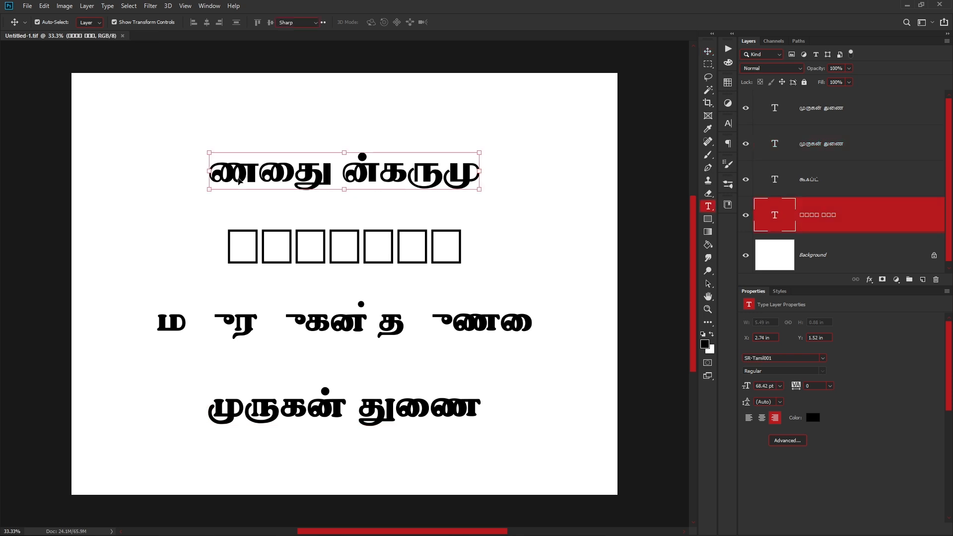
pyautogui.doubleClick(461, 174)
pyautogui.click(461, 174)
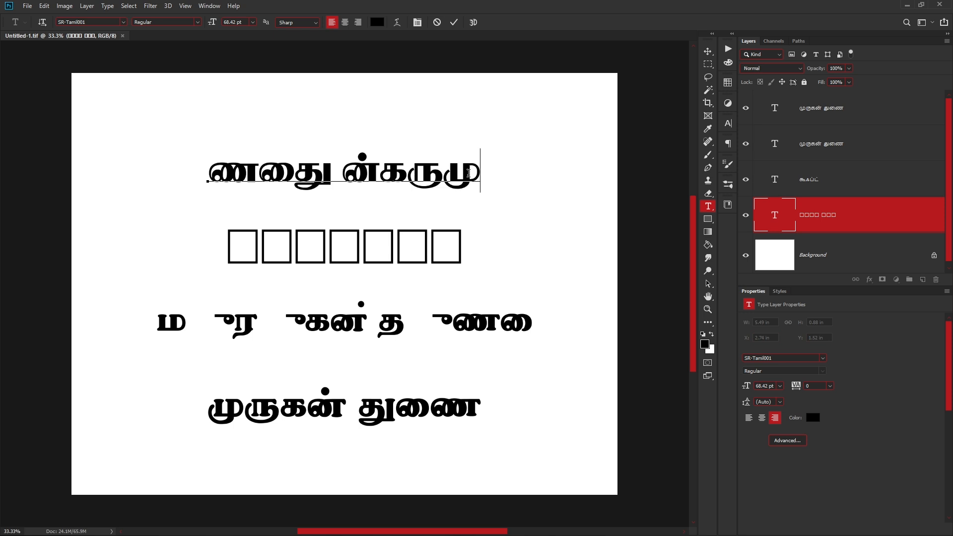
pyautogui.write('ளூளூ')
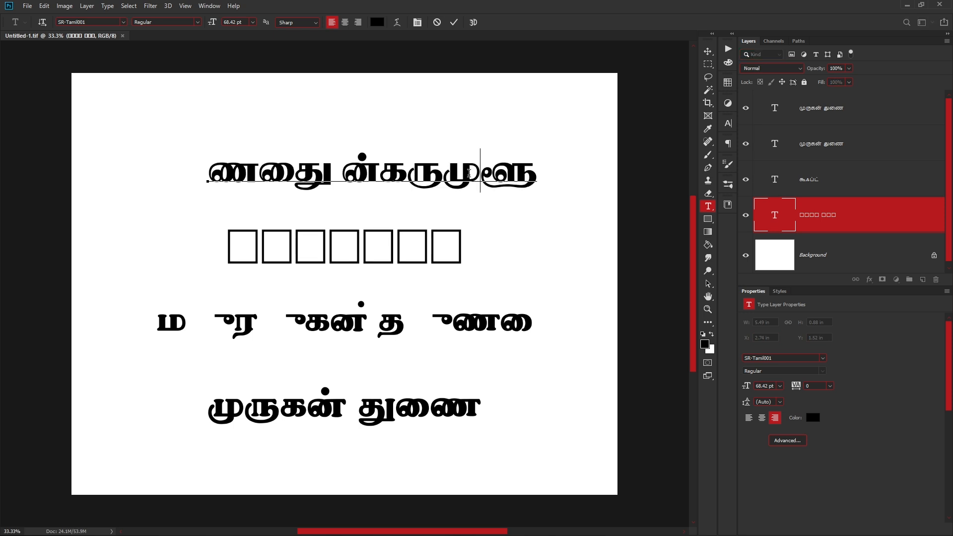
pyautogui.moveTo(491, 176); pyautogui.dragTo(598, 180)
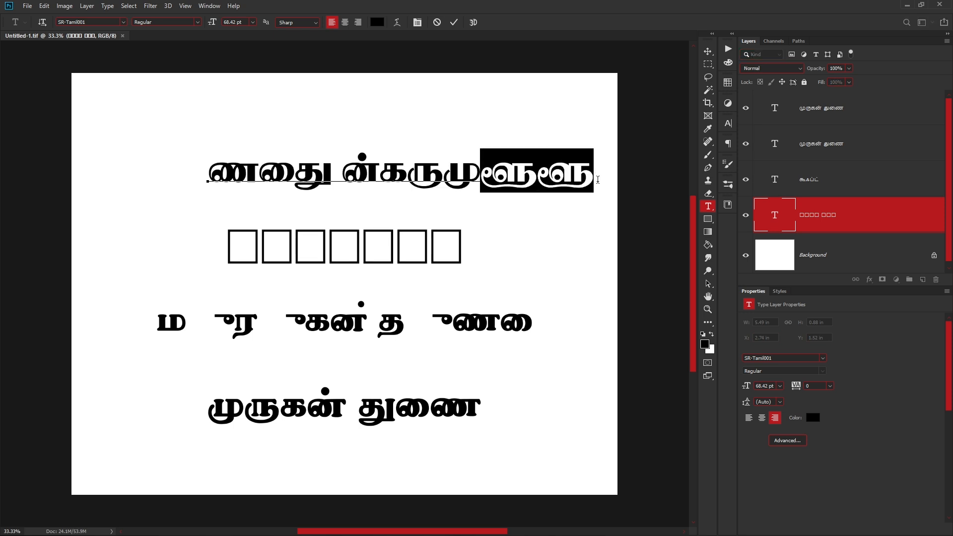
pyautogui.click(599, 180)
pyautogui.press('BackSpace')
pyautogui.press('BackSpace')
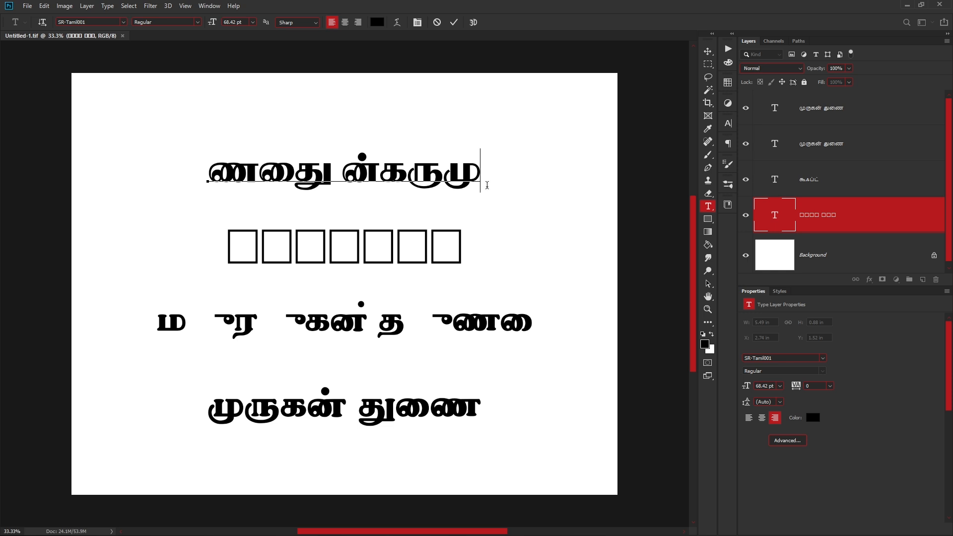
pyautogui.click(703, 51)
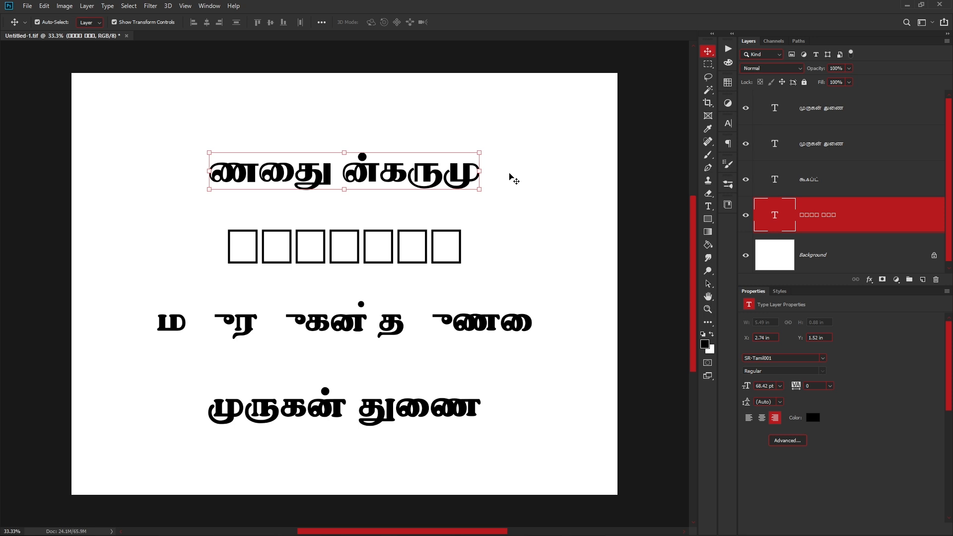
# Set the uppermost Tamil text line to Left-to-Right Character Direction in the language options and deselect it
pyautogui.rightClick(444, 175)
pyautogui.click(452, 180)
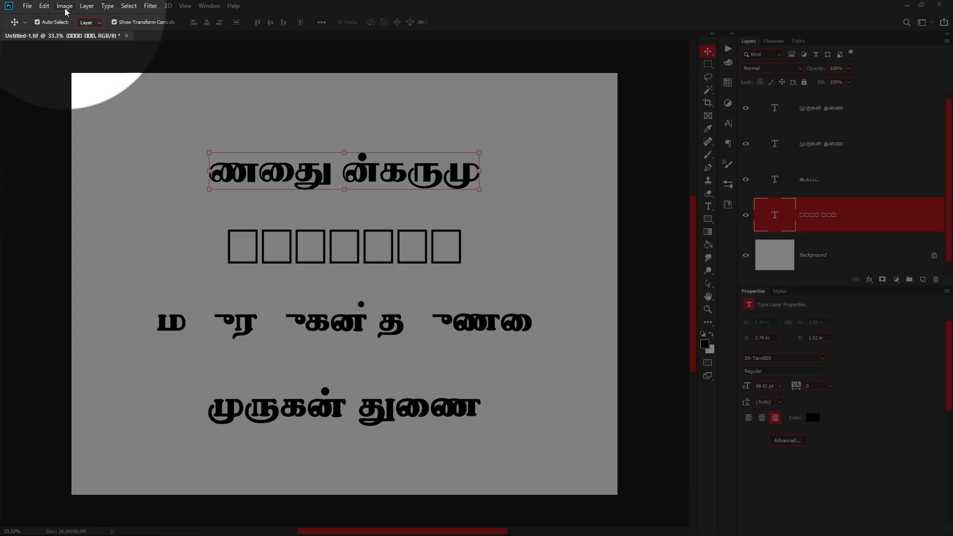
pyautogui.click(107, 6)
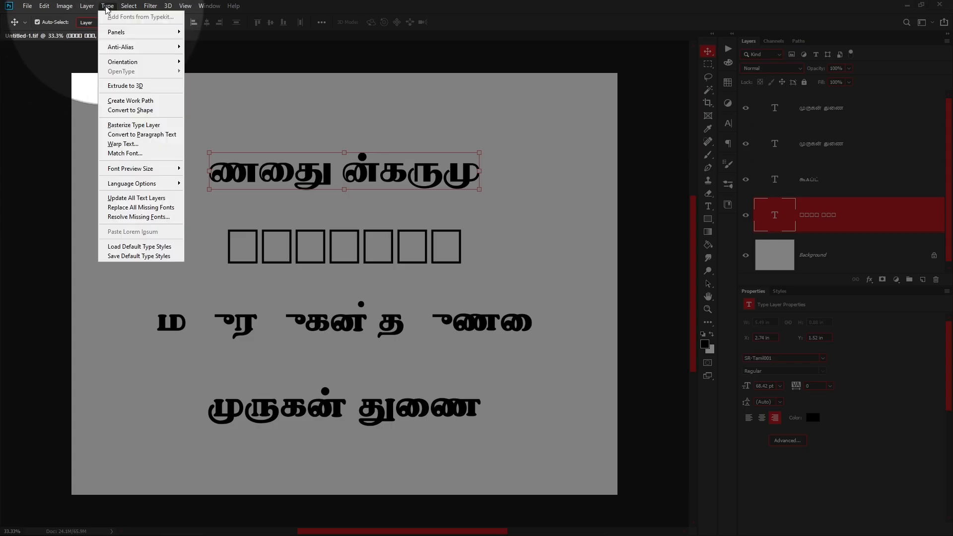
pyautogui.moveTo(149, 183)
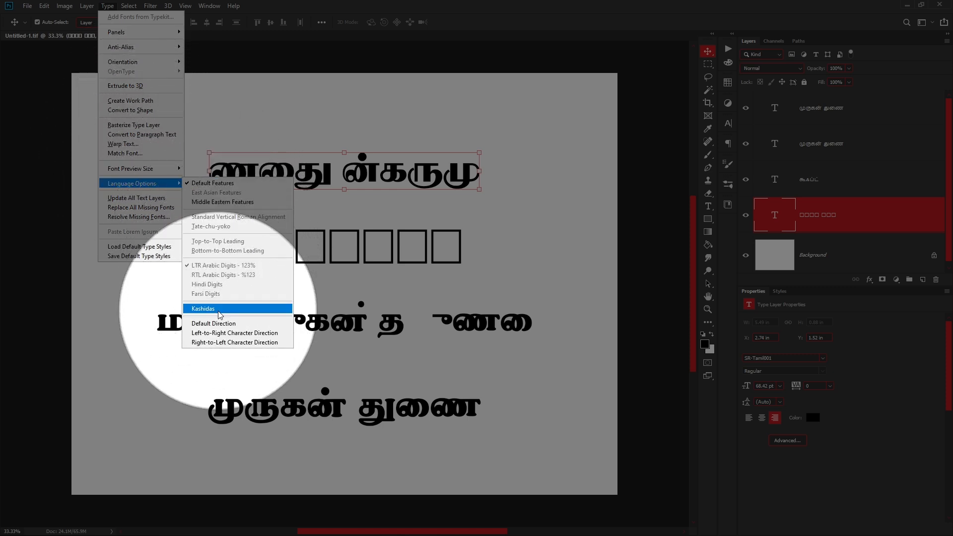
pyautogui.click(251, 338)
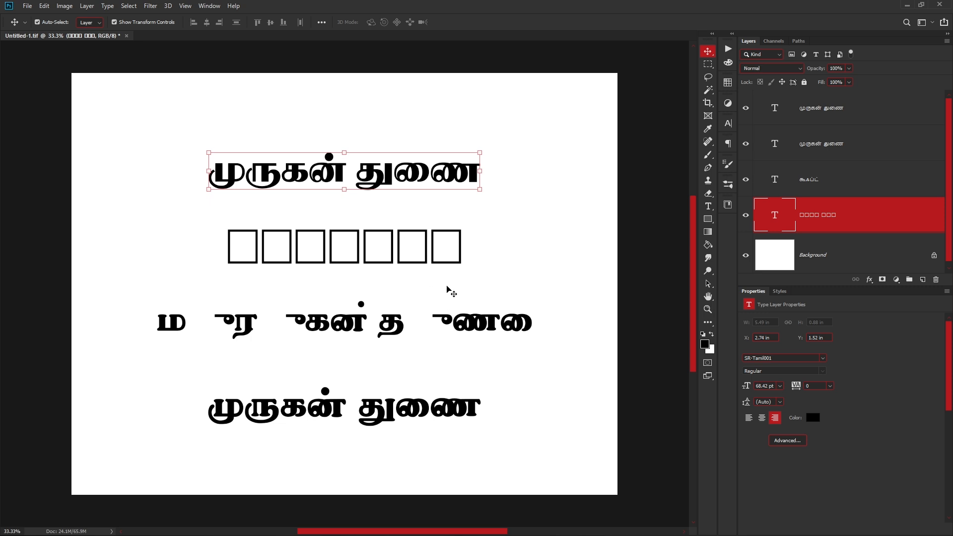
pyautogui.moveTo(480, 227); pyautogui.dragTo(517, 255)
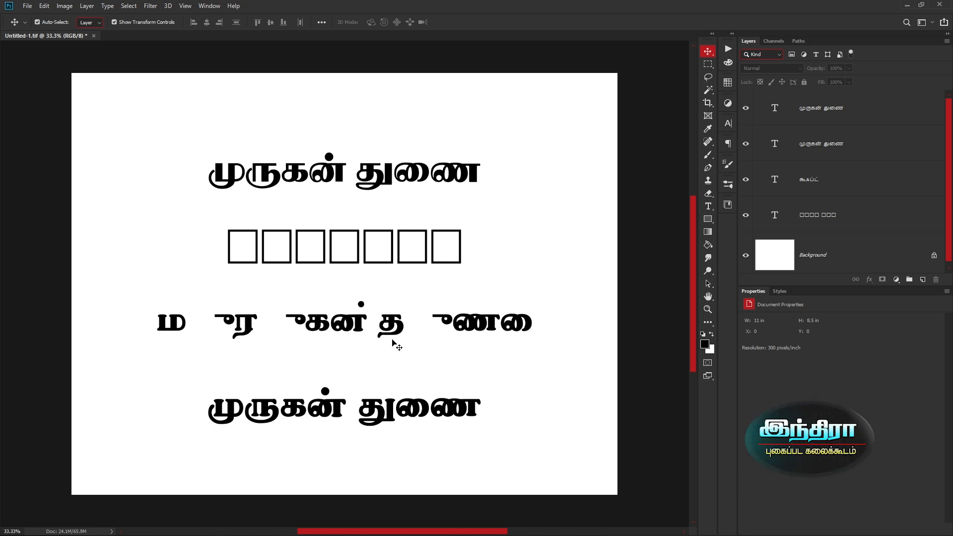
# Switch the third text line's paragraph layout to Middle Eastern and South Asian Layout
pyautogui.click(313, 327)
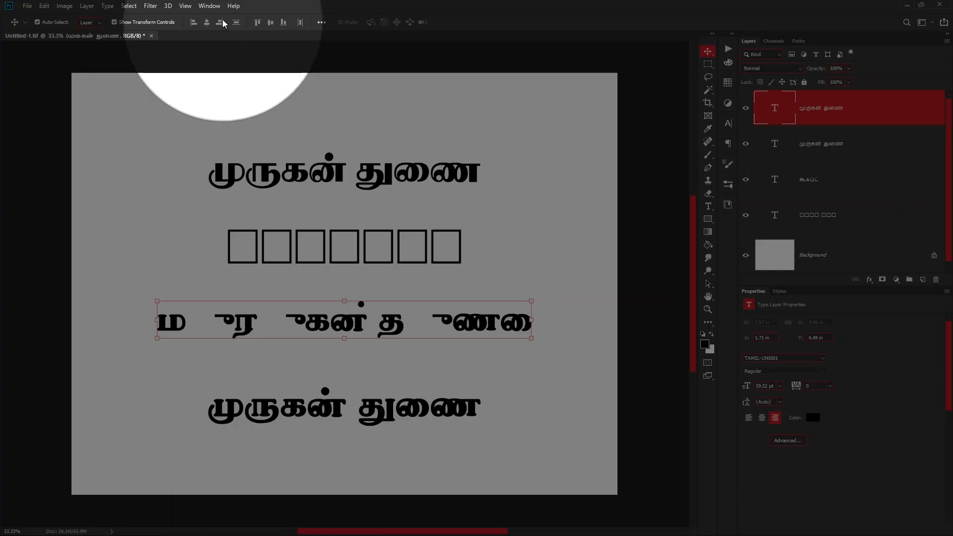
pyautogui.click(209, 6)
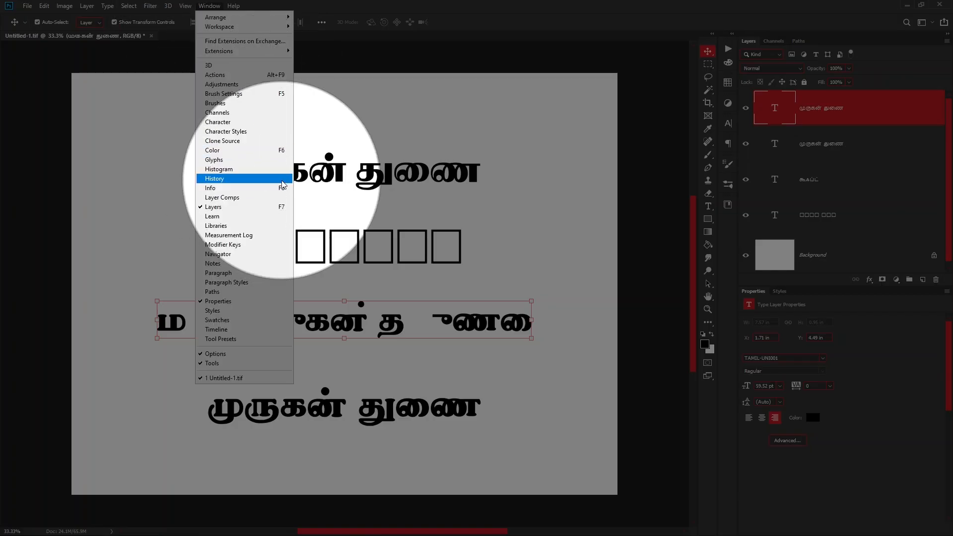
pyautogui.click(218, 273)
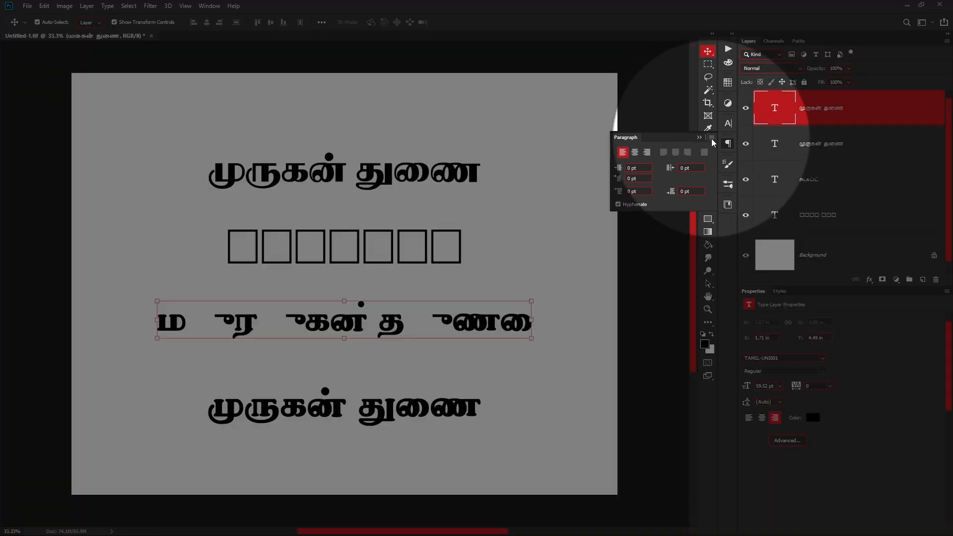
pyautogui.click(712, 139)
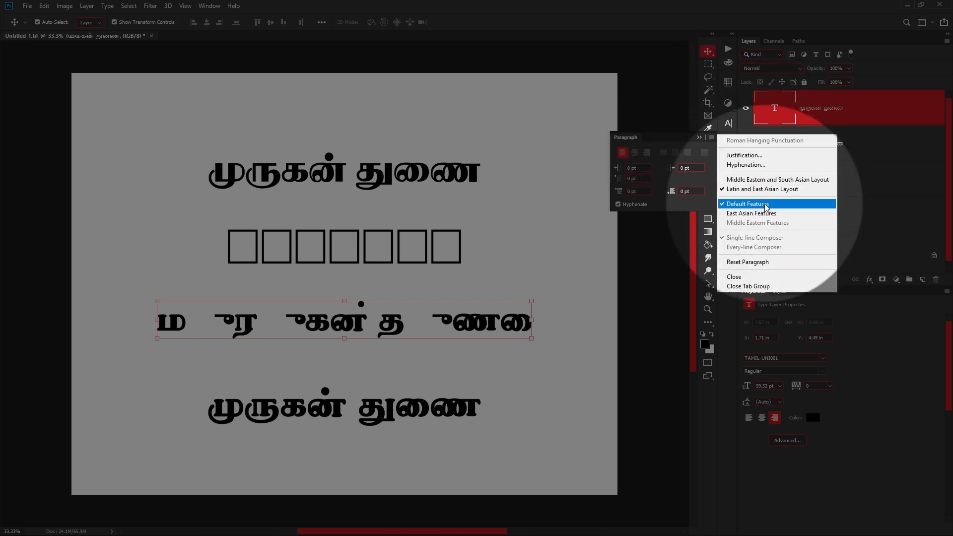
pyautogui.click(739, 181)
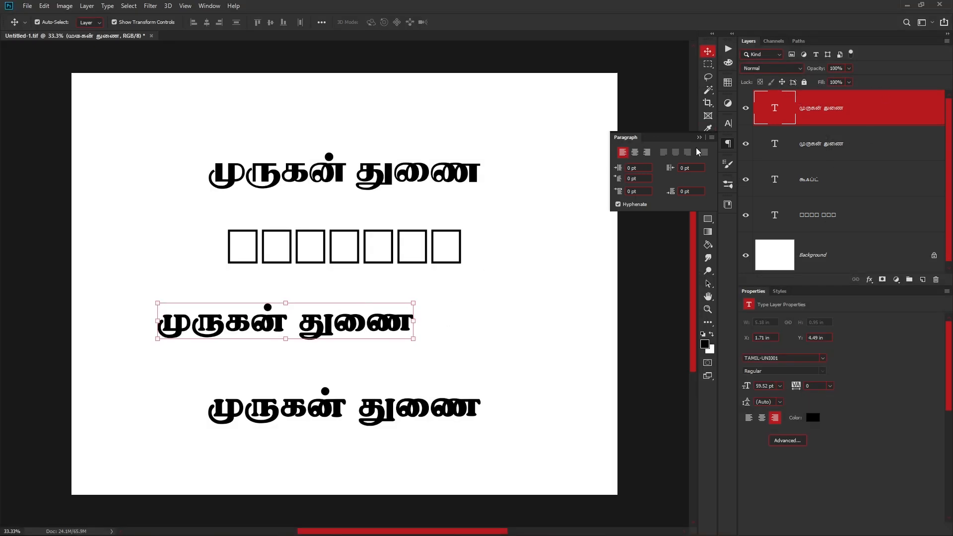
pyautogui.click(711, 138)
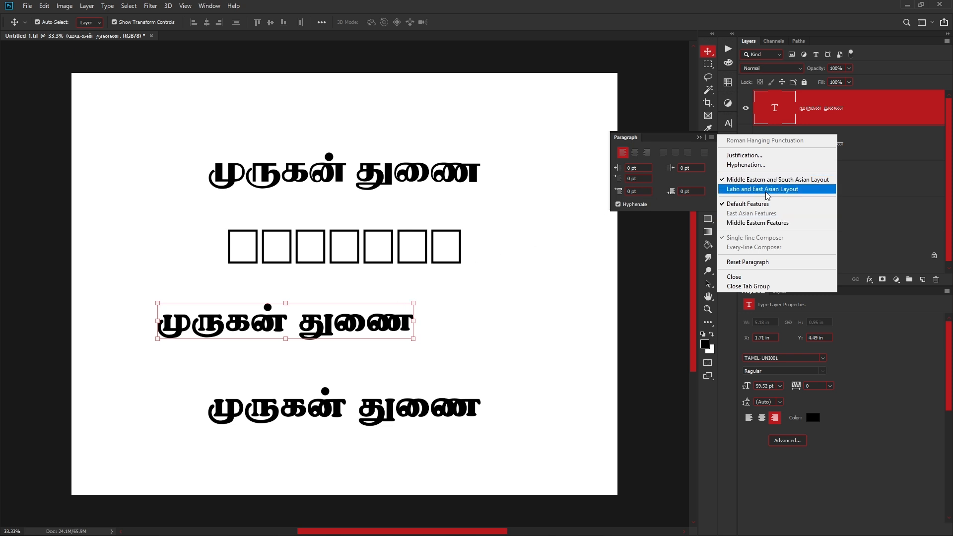
pyautogui.click(342, 335)
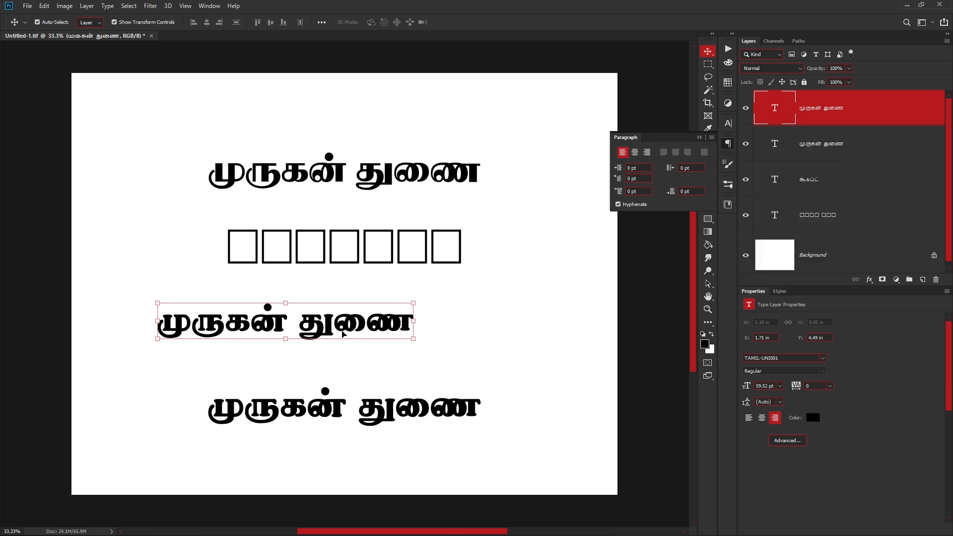
# Move the three lower text lines below the canvas and bring the uppermost line down to the middle of the page
pyautogui.moveTo(340, 332); pyautogui.dragTo(389, 323)
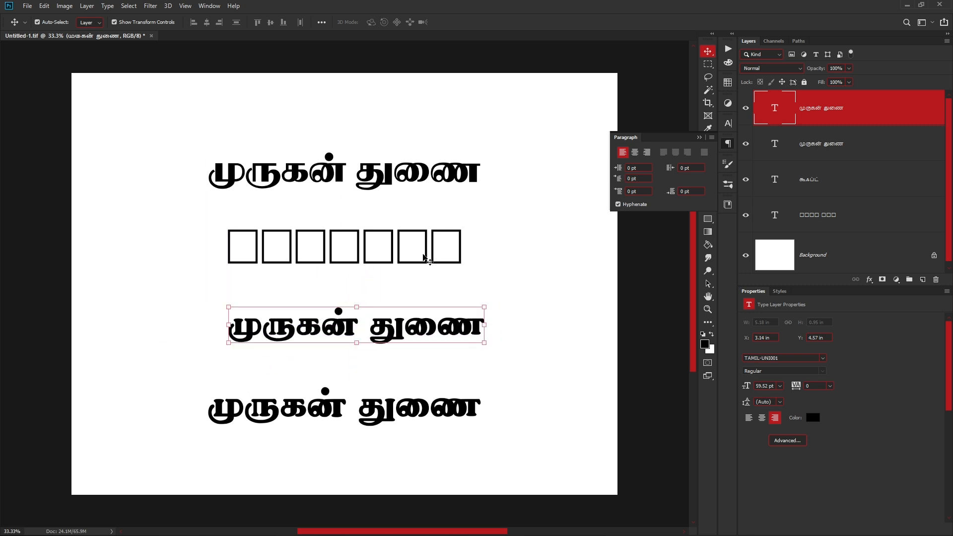
pyautogui.moveTo(495, 214); pyautogui.dragTo(228, 442)
pyautogui.moveTo(405, 241); pyautogui.dragTo(383, 514)
pyautogui.moveTo(407, 181); pyautogui.dragTo(411, 283)
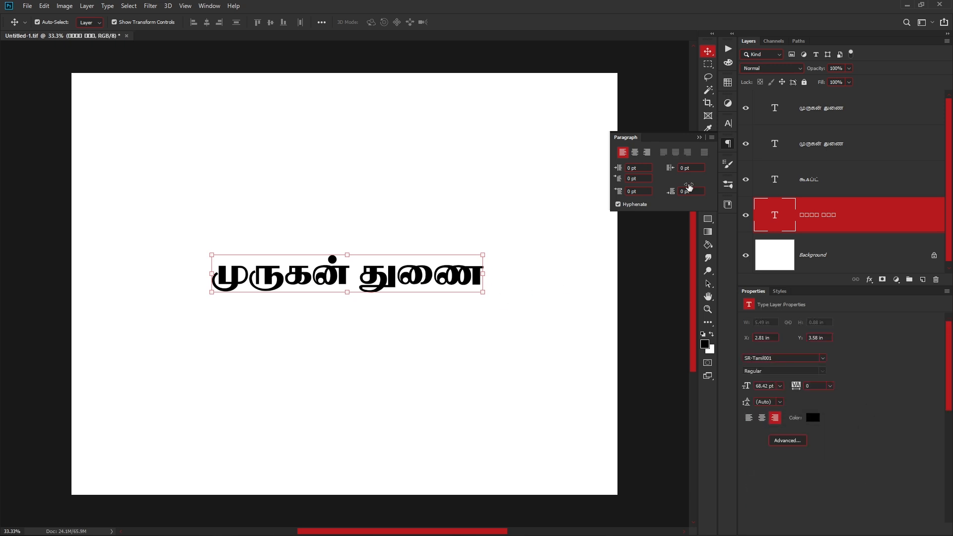
# Set the tracking of the remaining text line to 100 in the character settings
pyautogui.click(727, 144)
pyautogui.click(728, 124)
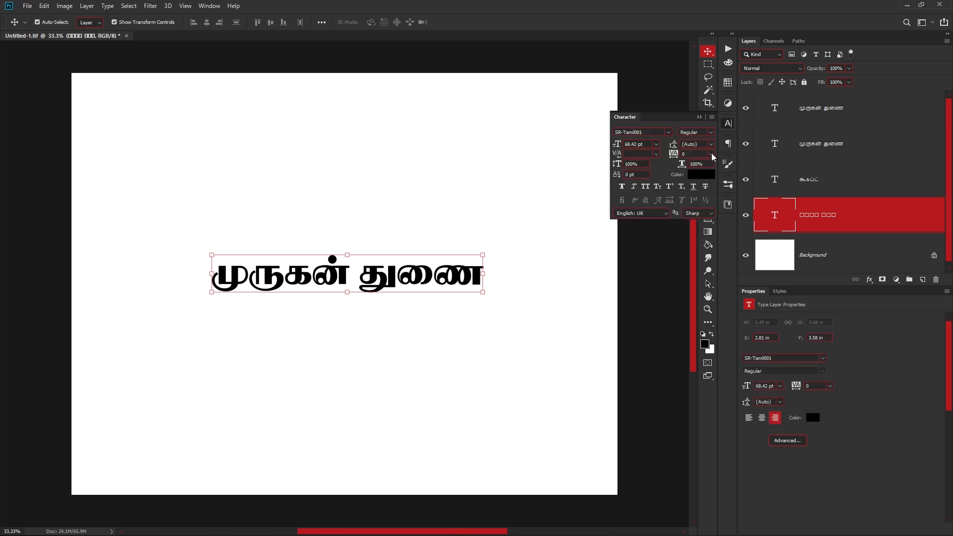
pyautogui.click(710, 154)
pyautogui.click(695, 264)
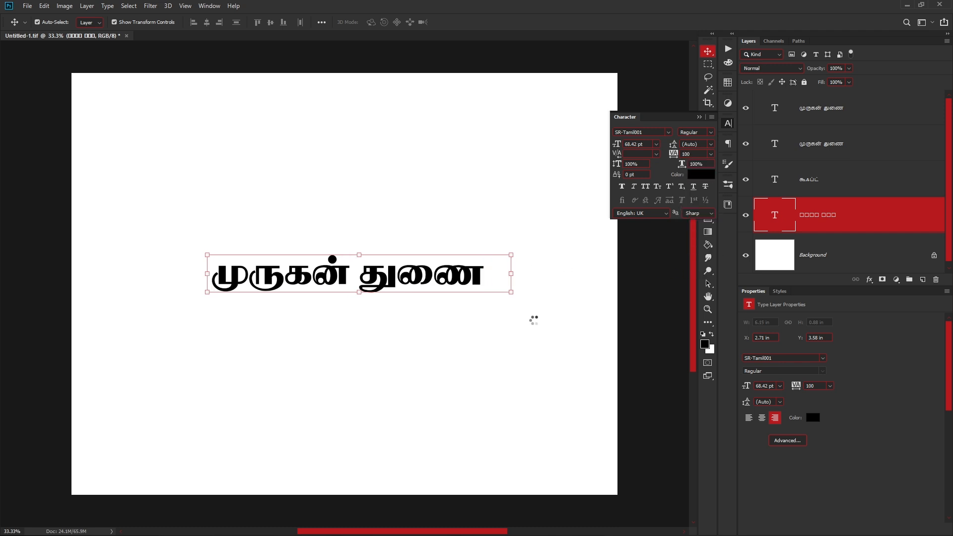
pyautogui.click(420, 294)
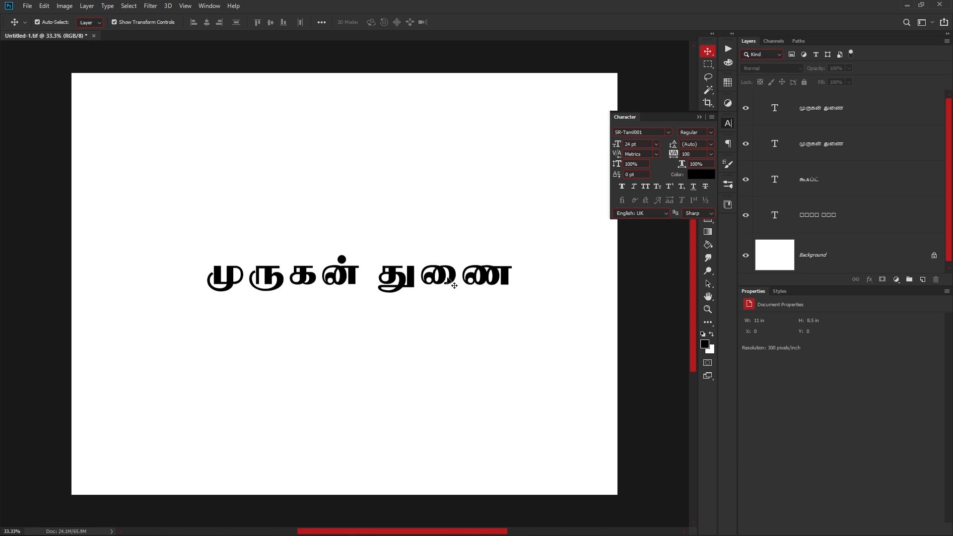
pyautogui.moveTo(392, 289); pyautogui.dragTo(389, 304)
pyautogui.moveTo(380, 300)
pyautogui.mouseDown()
pyautogui.moveTo(372, 280)
pyautogui.moveTo(366, 290)
pyautogui.mouseUp()
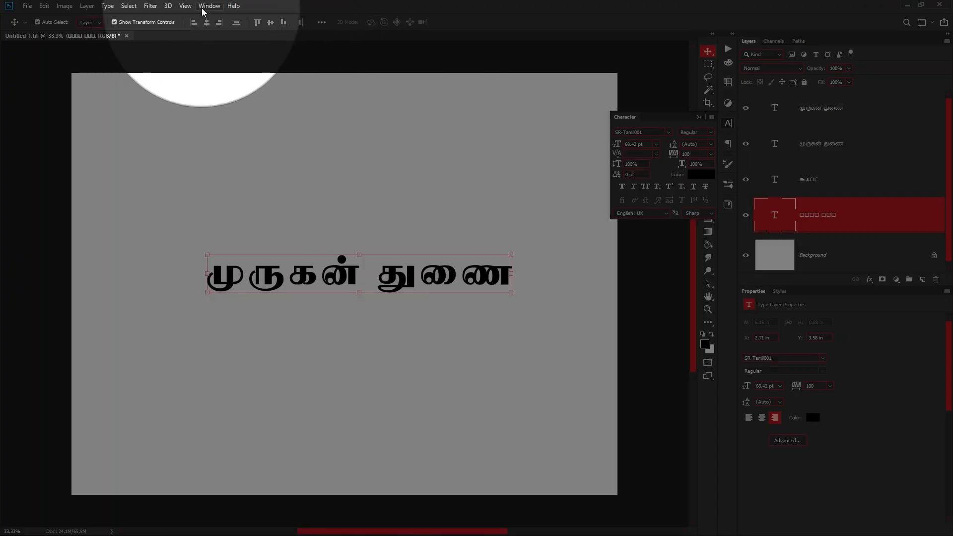
# Hide the character settings and show them again
pyautogui.click(209, 7)
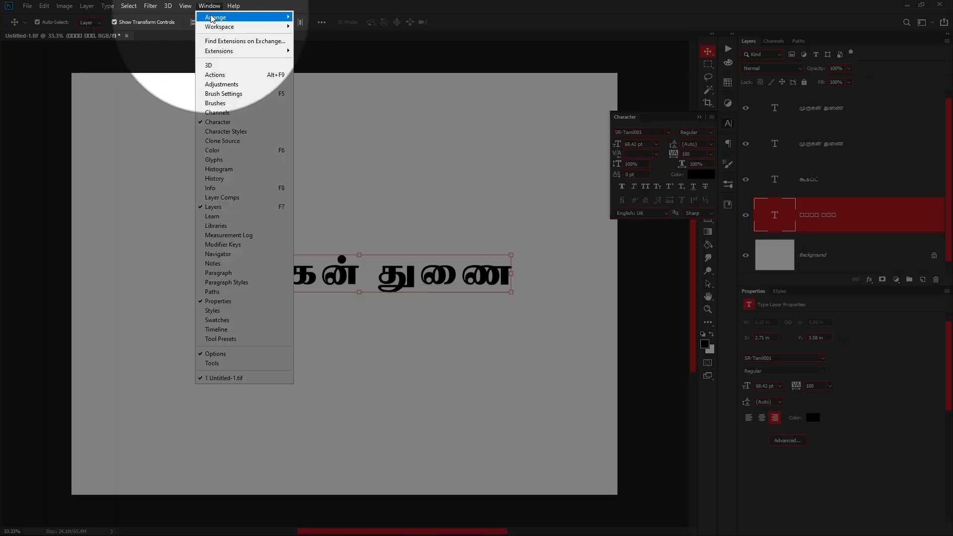
pyautogui.click(218, 121)
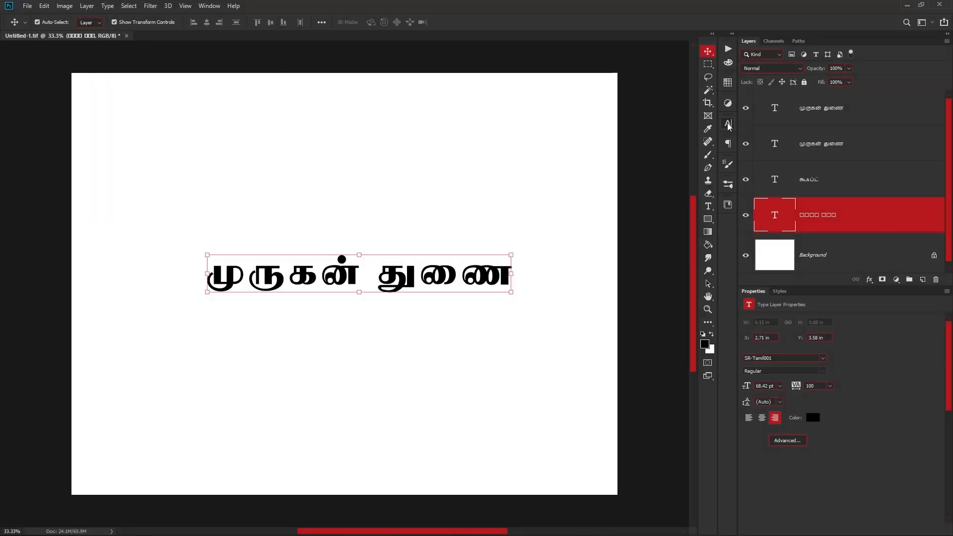
pyautogui.click(728, 124)
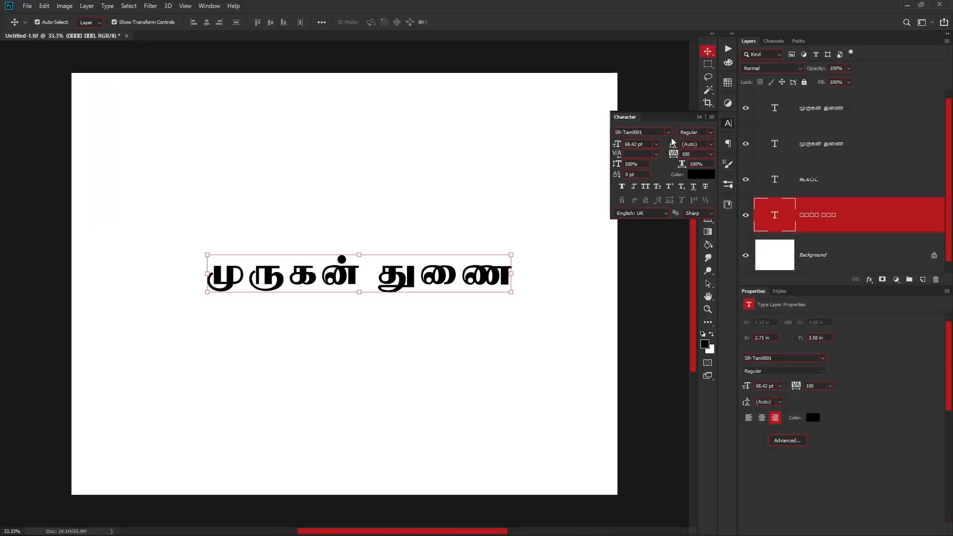
# Move the text line to about X 2.37 in, Y 3 in, and set its tracking and kerning to 0
pyautogui.moveTo(388, 287); pyautogui.dragTo(378, 256)
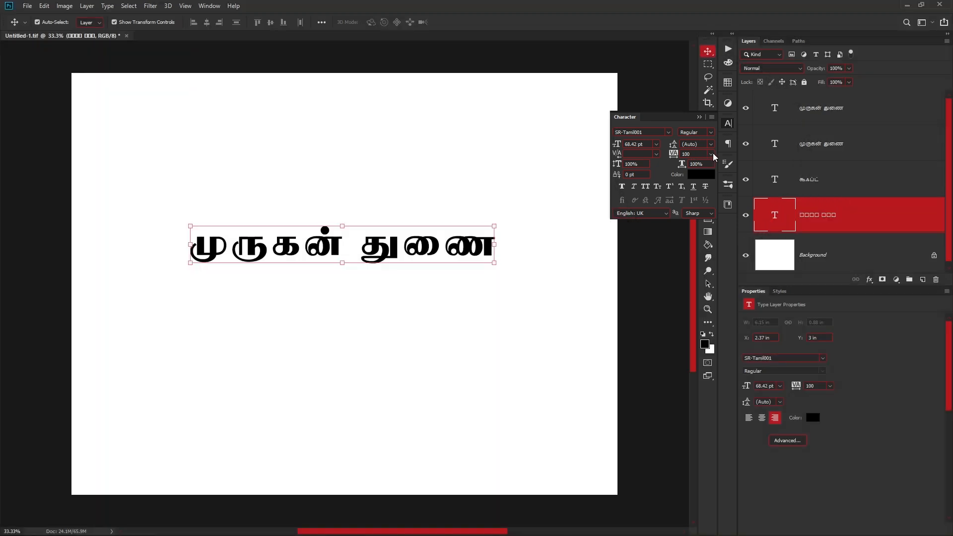
pyautogui.click(712, 154)
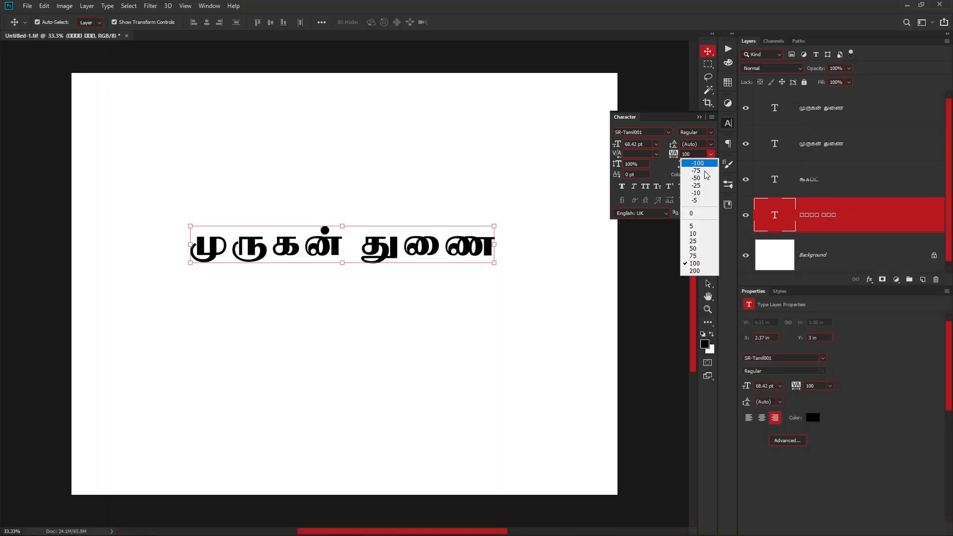
pyautogui.click(699, 216)
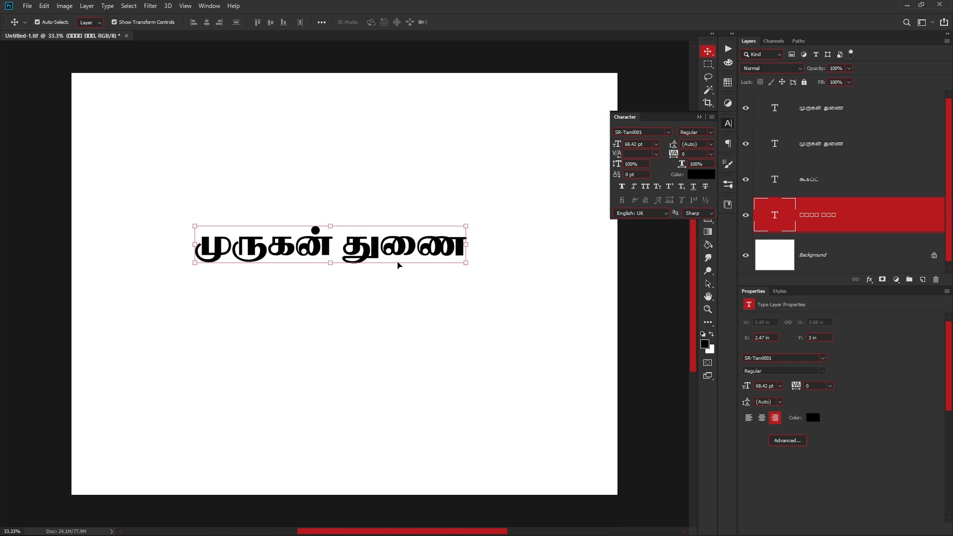
pyautogui.click(656, 154)
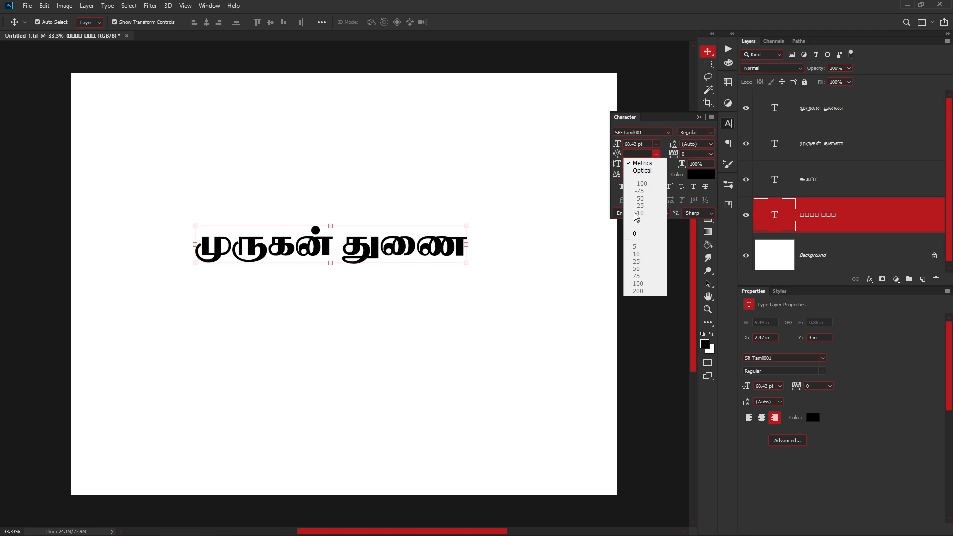
pyautogui.click(638, 233)
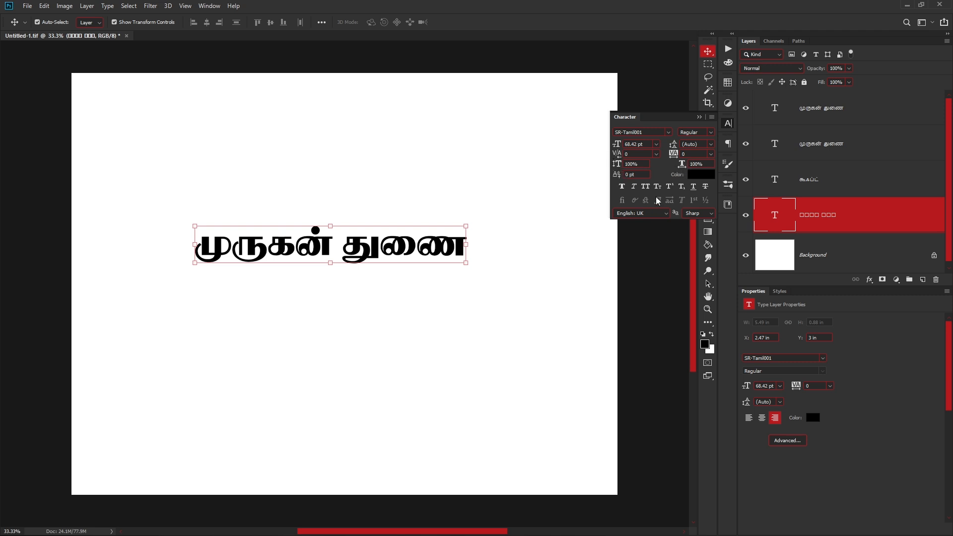
# Try a vertical scale of 200% on the text line, and restore it to 100%
pyautogui.click(642, 162)
pyautogui.write('20')
pyautogui.press('Return')
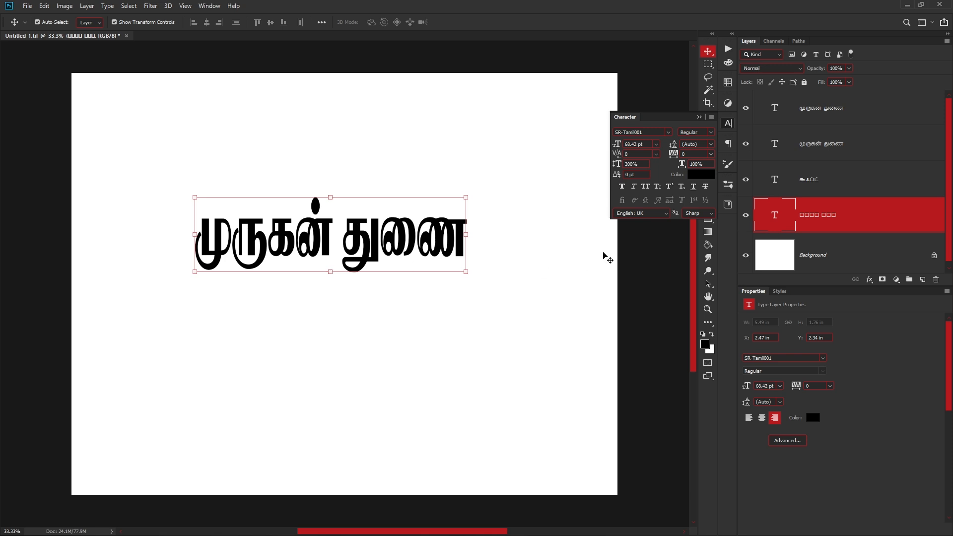
pyautogui.click(642, 165)
pyautogui.write('100')
pyautogui.press('Return')
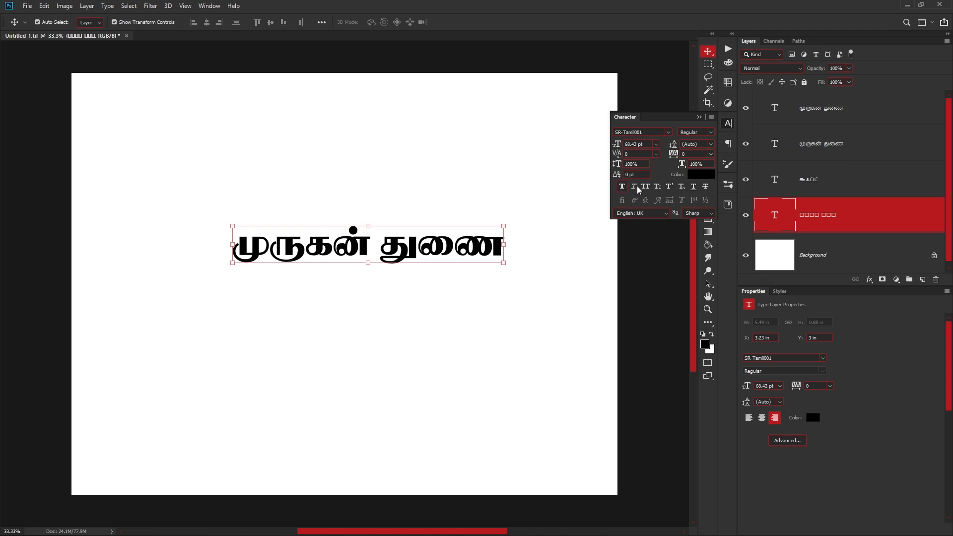
# Apply strikethrough and underline to the text line and deselect it
pyautogui.click(705, 186)
pyautogui.click(693, 186)
pyautogui.click(424, 323)
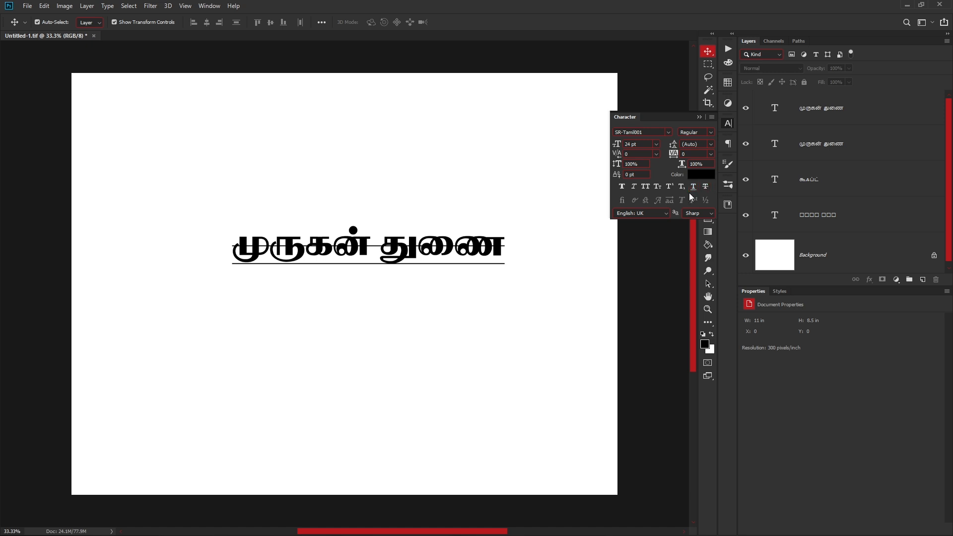
# Remove the strikethrough and underline from the Tamil text line
pyautogui.click(463, 250)
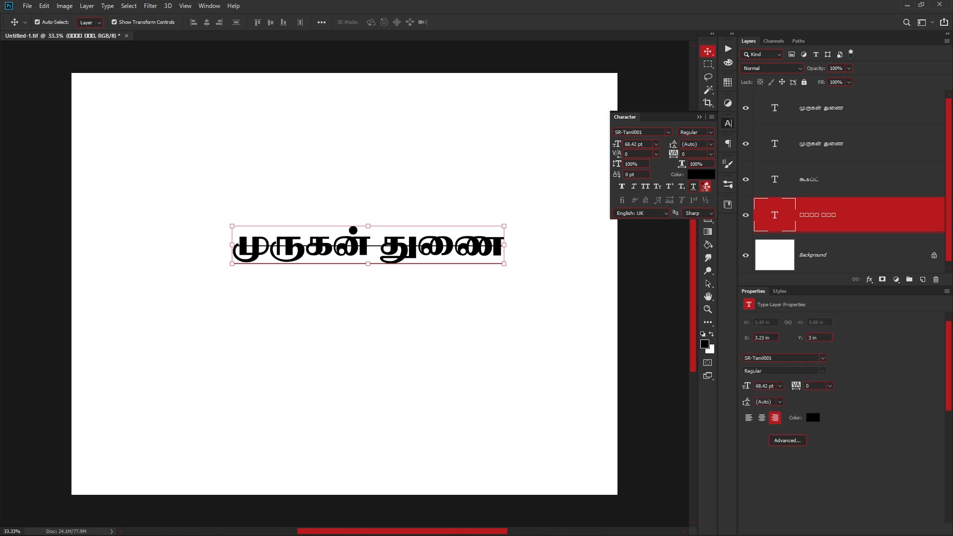
pyautogui.click(706, 186)
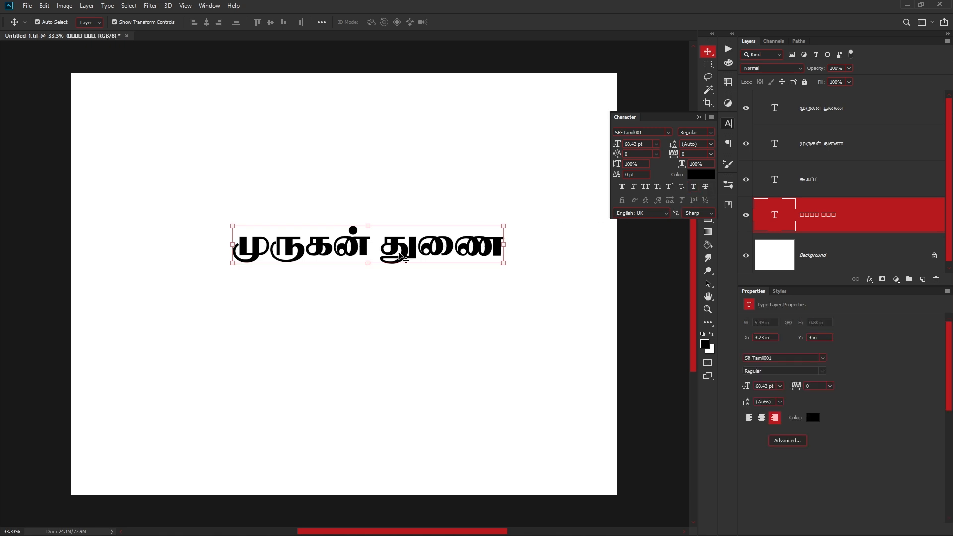
# Try All Caps on the Tamil text line, and turn it off again for the whole text
pyautogui.click(644, 187)
pyautogui.doubleClick(402, 256)
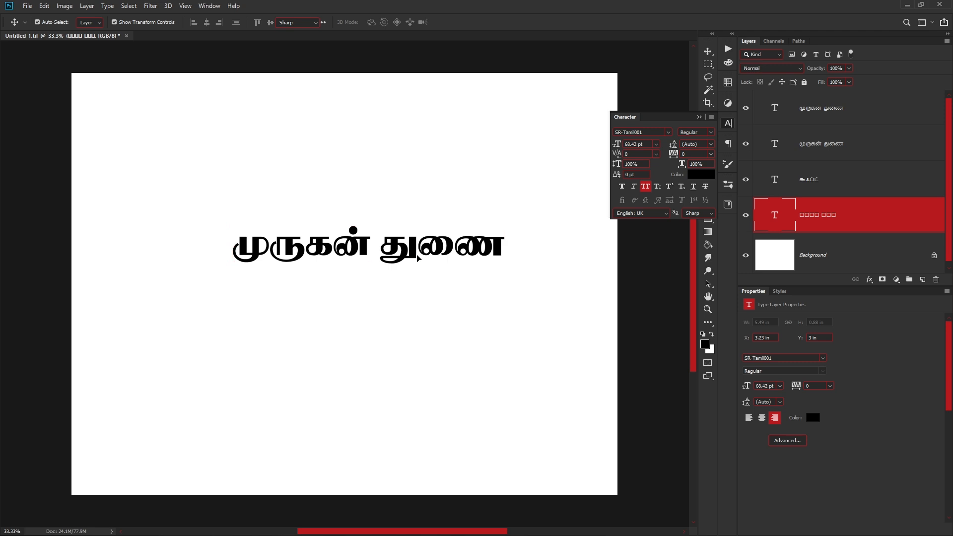
pyautogui.moveTo(417, 251); pyautogui.dragTo(376, 251)
pyautogui.hotkey('ctrl', 'a')
pyautogui.click(645, 187)
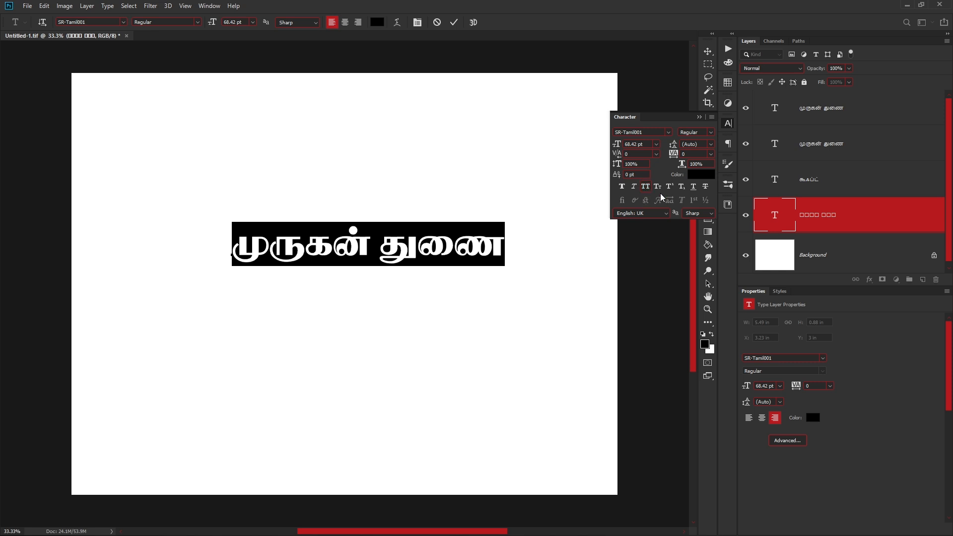
# Hide the character settings, commit the text edit and switch to the Move tool
pyautogui.click(732, 119)
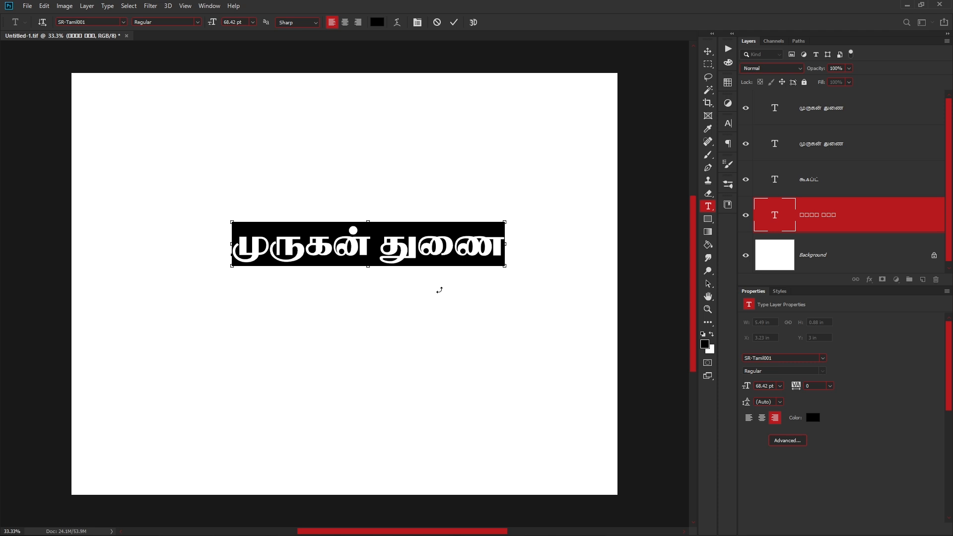
pyautogui.hotkey('ctrl', 'Return')
pyautogui.press('v')
# Move the three text layers below the canvas up onto the page together, to about X 3.07 in, Y 4.55 in, and deselect them
pyautogui.scroll(-1, 442, 296)
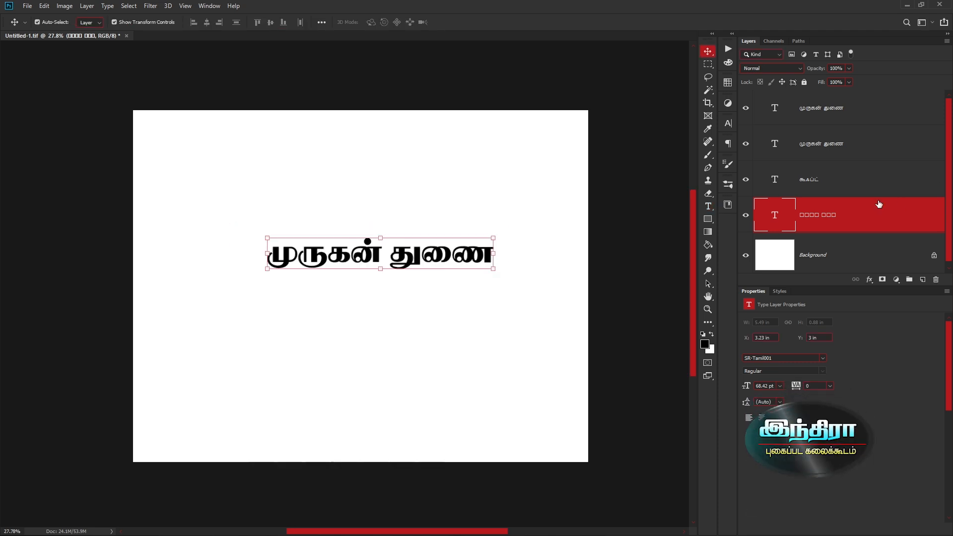
pyautogui.click(847, 178)
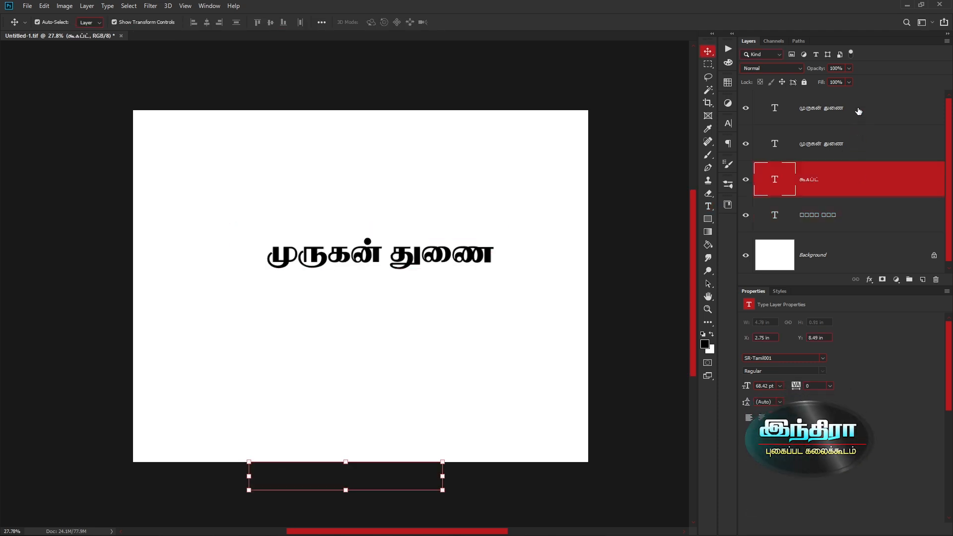
pyautogui.scroll(-3, 340, 426)
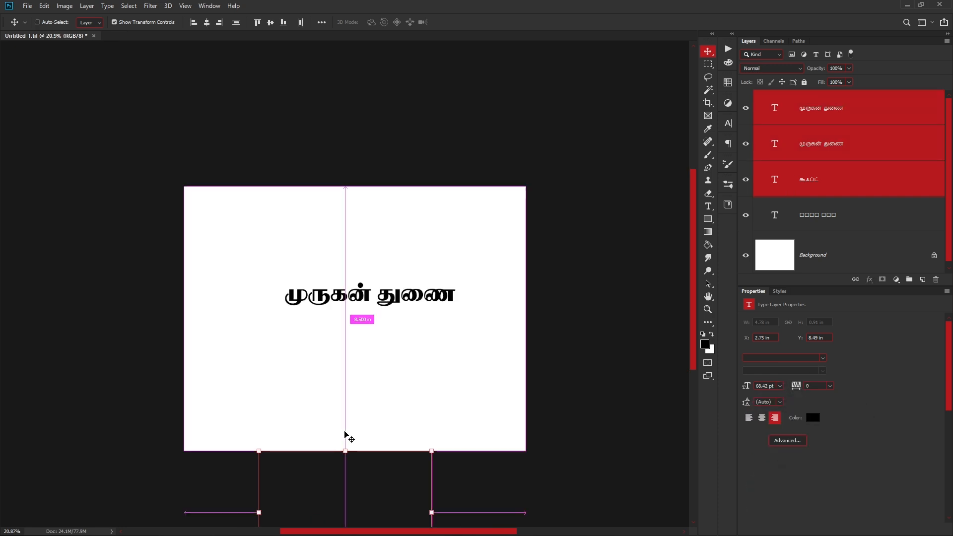
pyautogui.moveTo(345, 460); pyautogui.dragTo(351, 358)
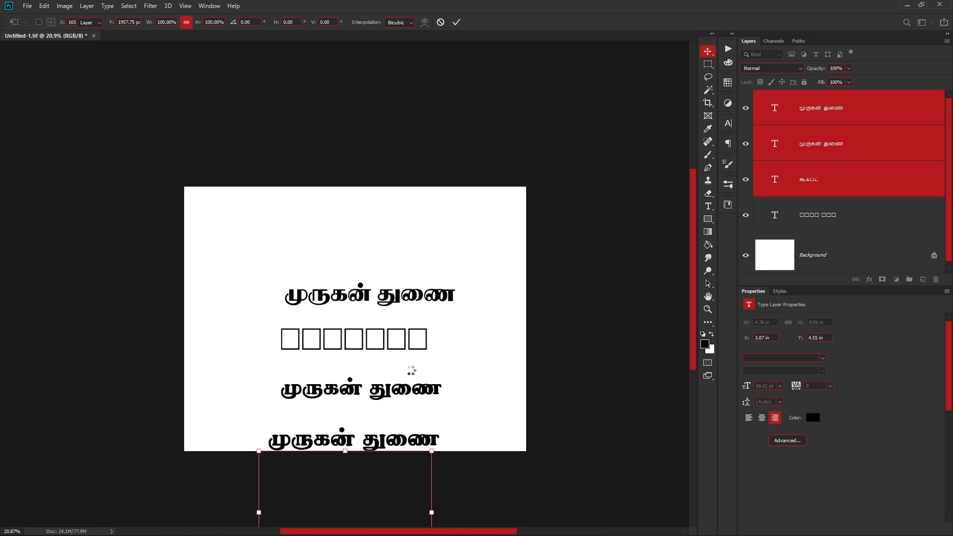
pyautogui.press('Return')
pyautogui.click(440, 378)
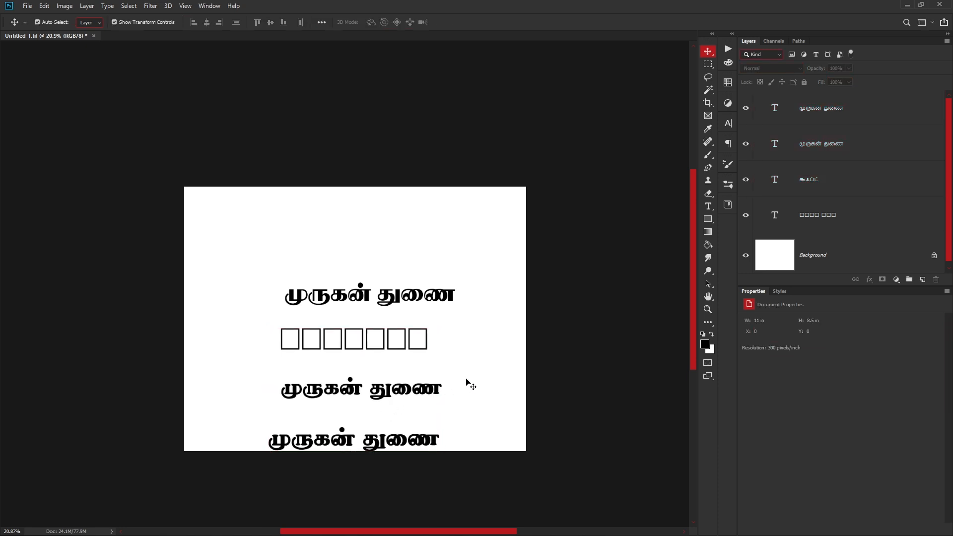
# Examine the four text lines on the page up close, and switch to the Windows desktop
pyautogui.scroll(3, 431, 369)
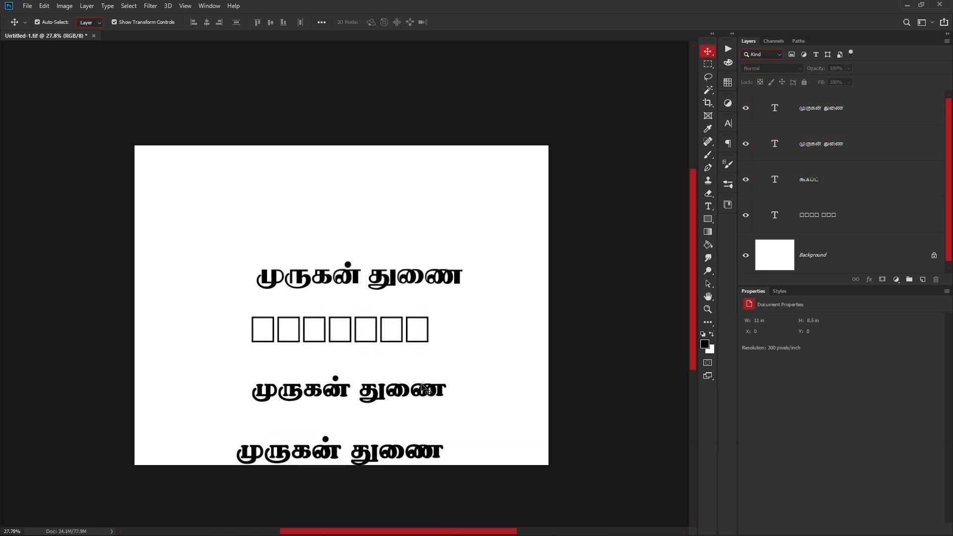
pyautogui.scroll(4, 419, 411)
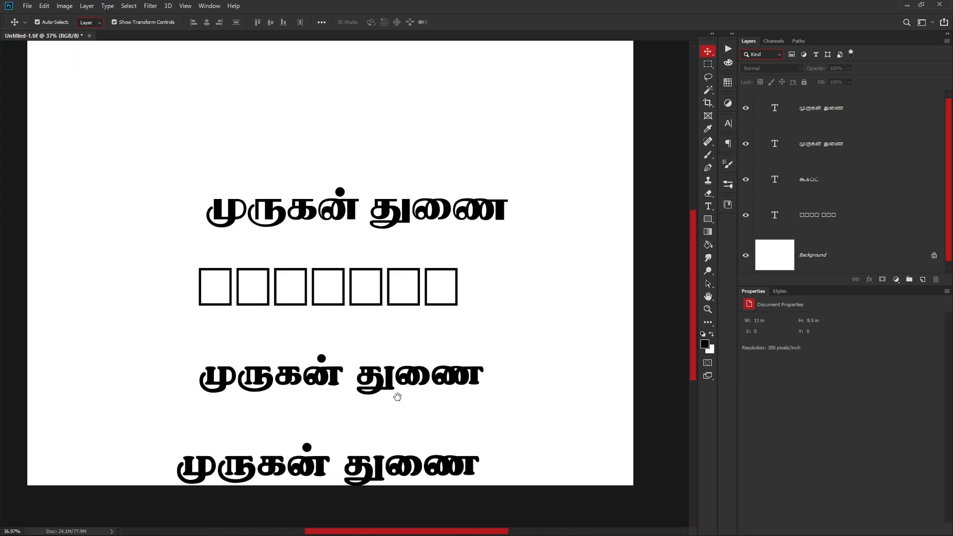
pyautogui.press('super+d')
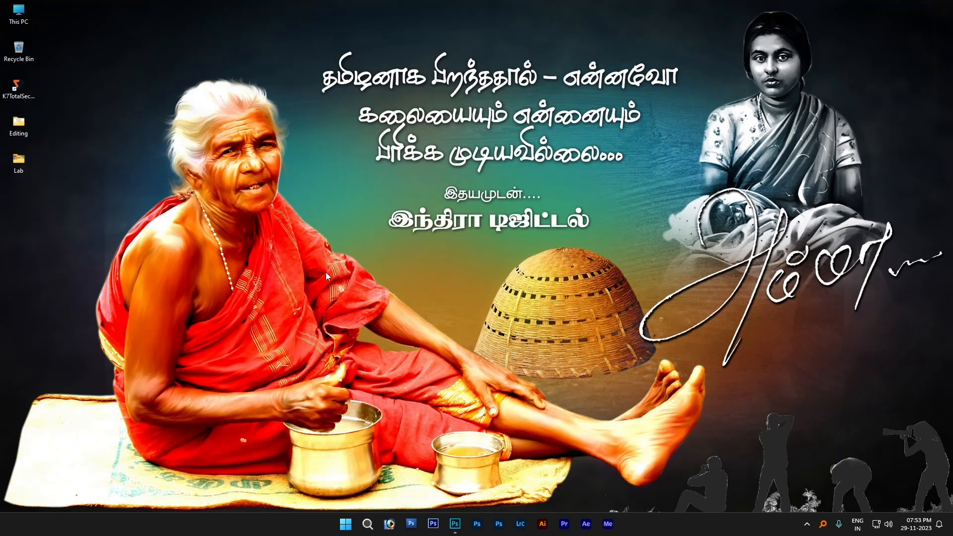